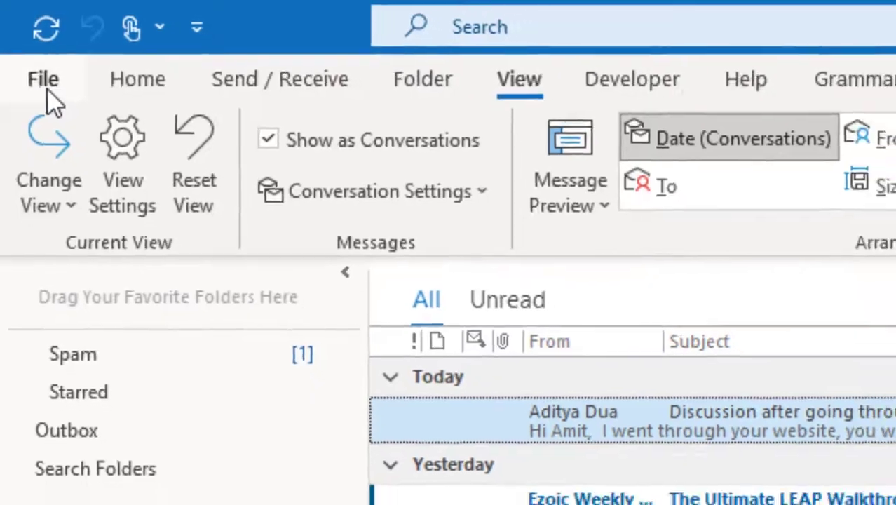
- From Manage Rules & Alerts, create a new blank rule using 'Apply rule on messages I send'
left_click(41, 86)
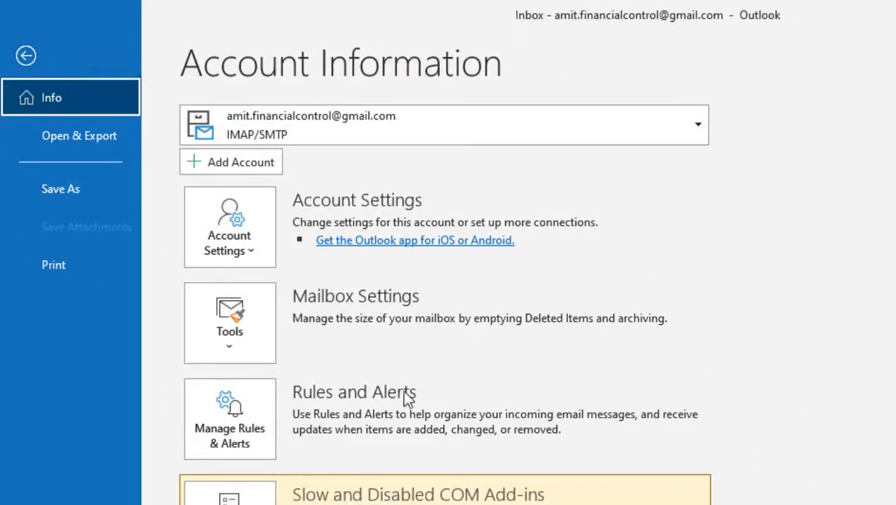
left_click(214, 429)
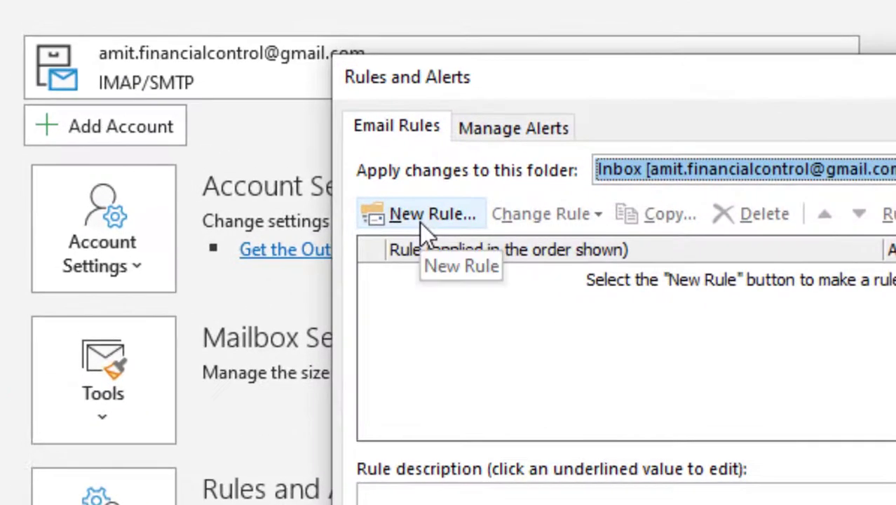
left_click(420, 217)
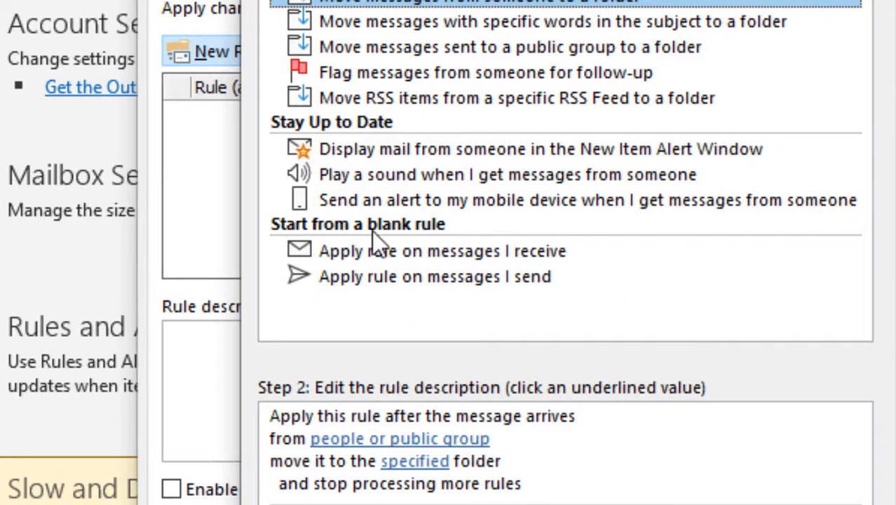
left_click(371, 280)
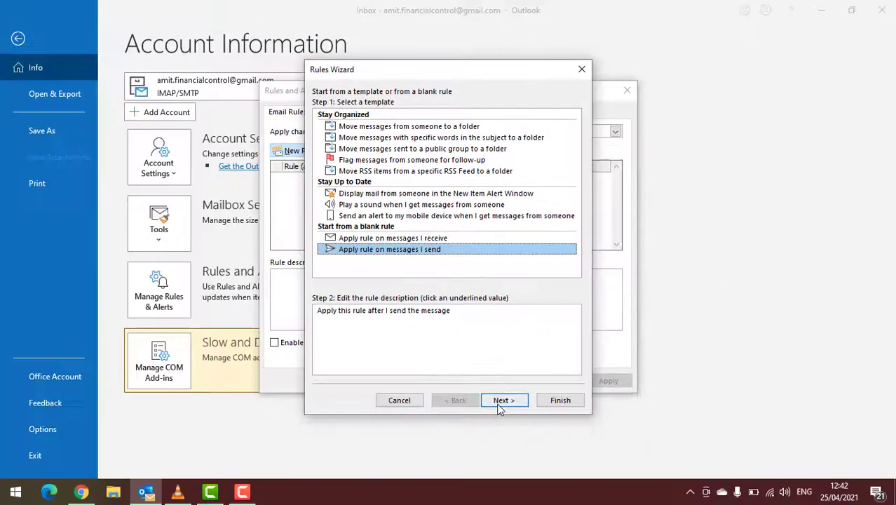
- Add the condition 'through the specified account' set to the Outlook.com account
left_click(502, 401)
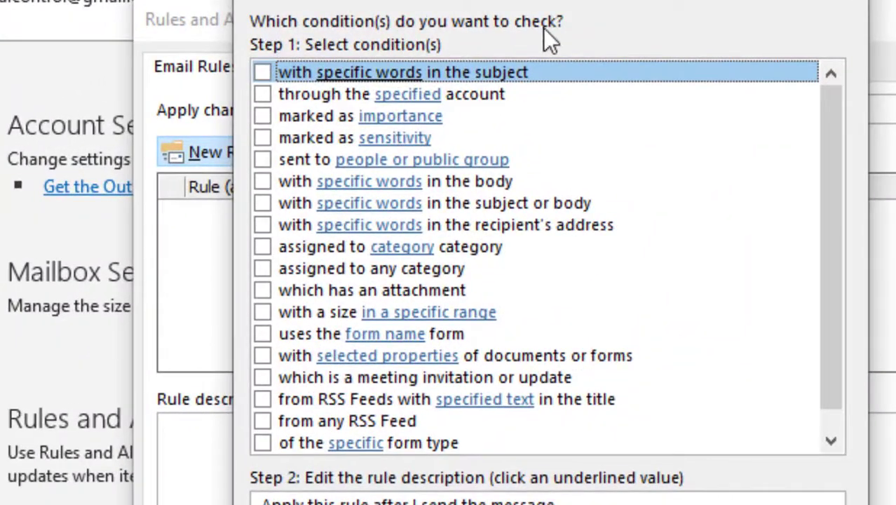
left_click(263, 98)
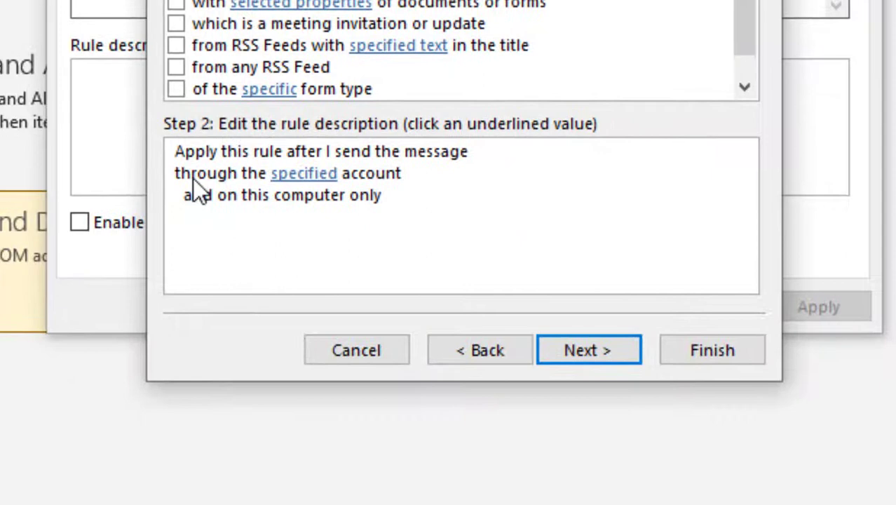
left_click(304, 173)
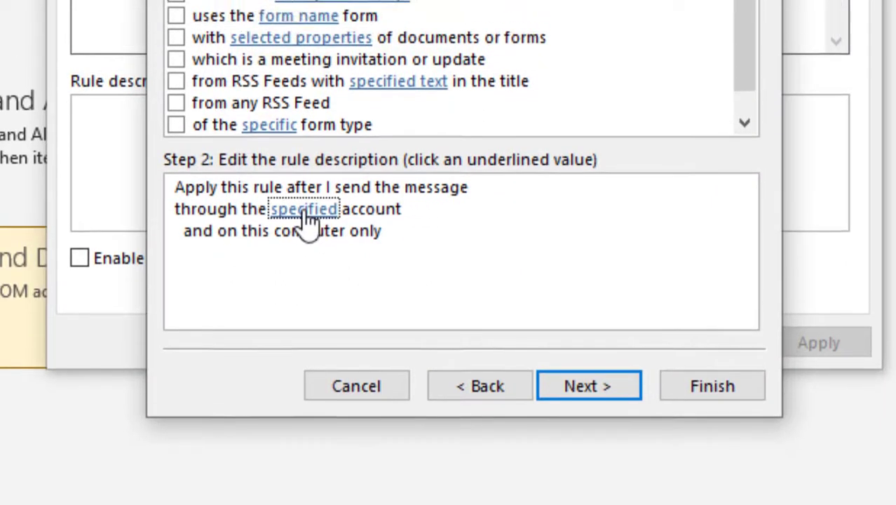
left_click(305, 176)
left_click(617, 250)
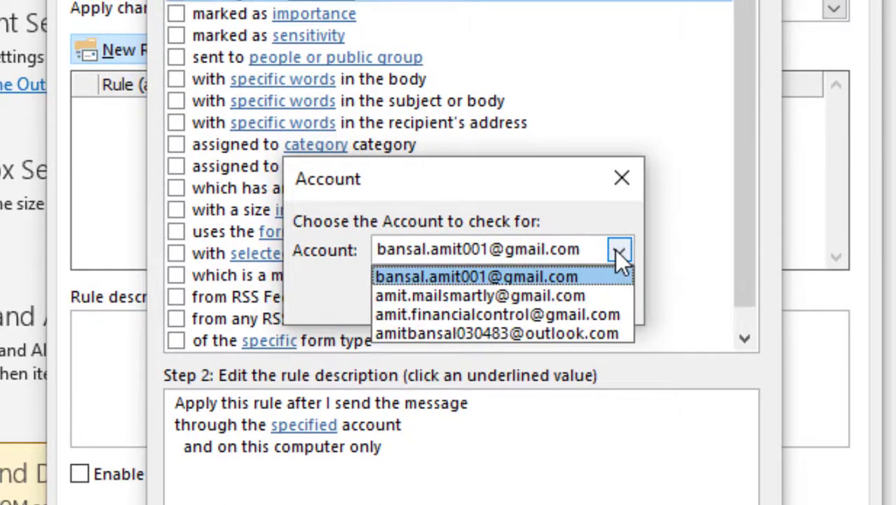
left_click(558, 332)
left_click(475, 287)
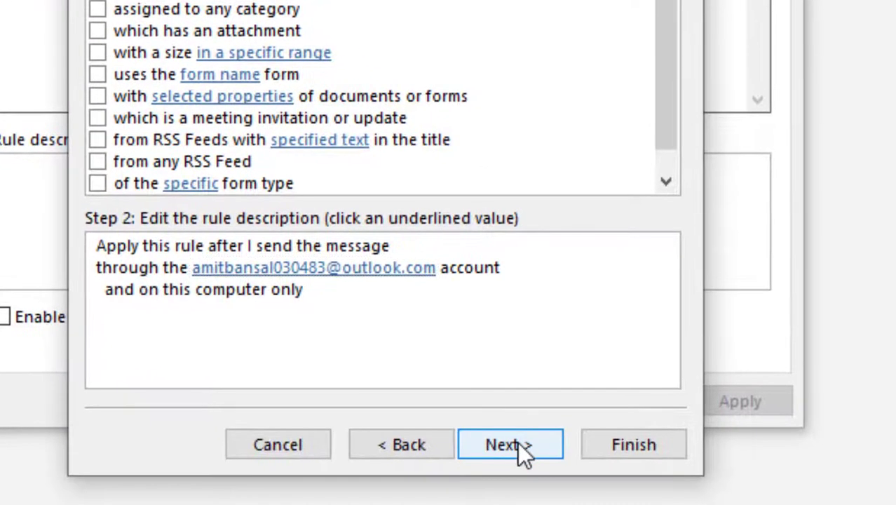
left_click(552, 490)
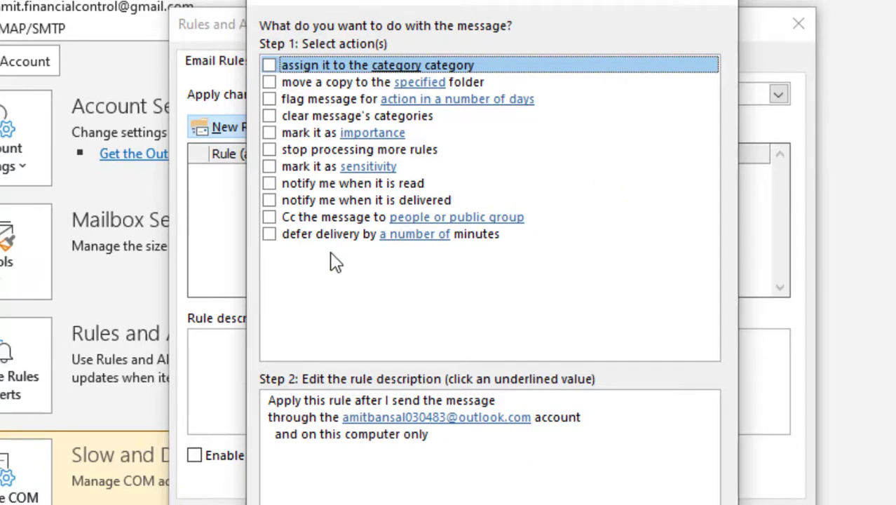
- Check the action 'Cc the message to people or public group'
left_click(271, 218)
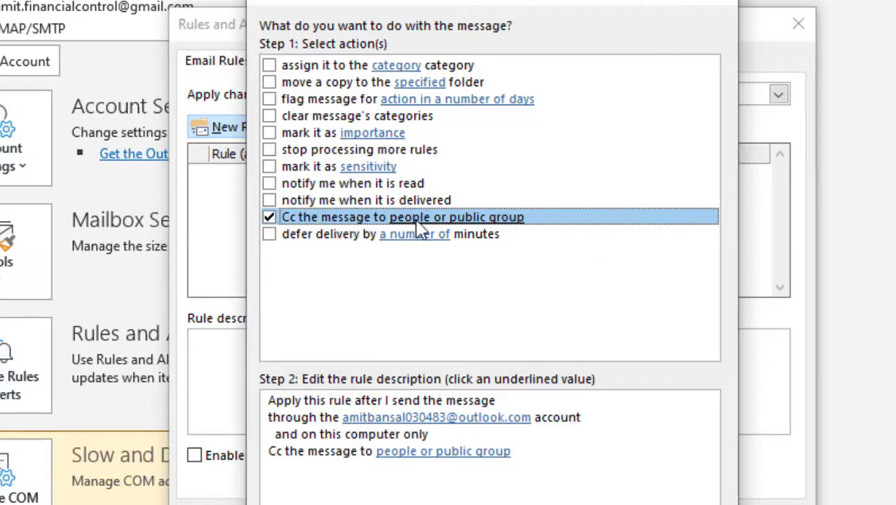
key("Tab")
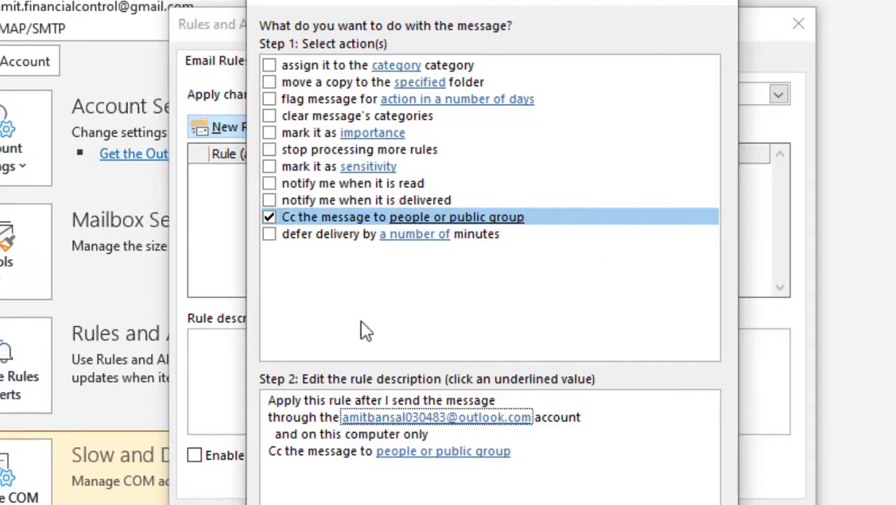
left_click(427, 453)
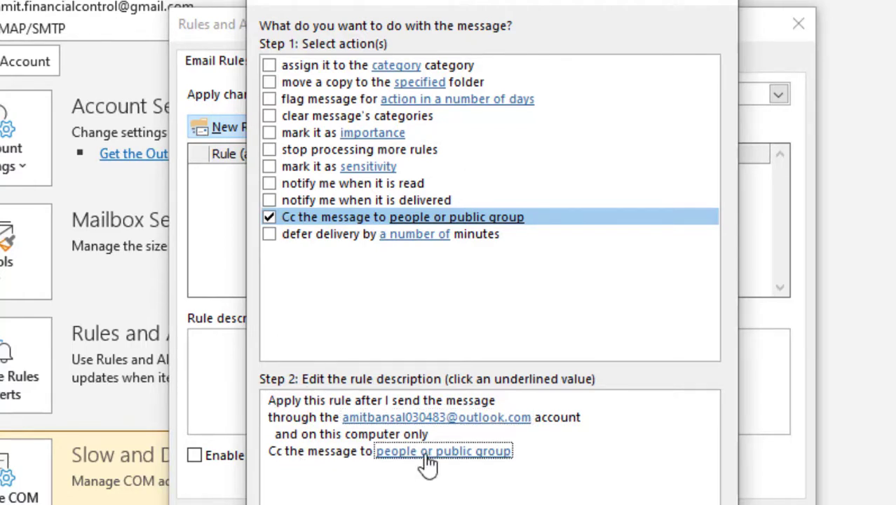
- In Rule Address, add the personal contact as the Cc recipient
left_click(425, 456)
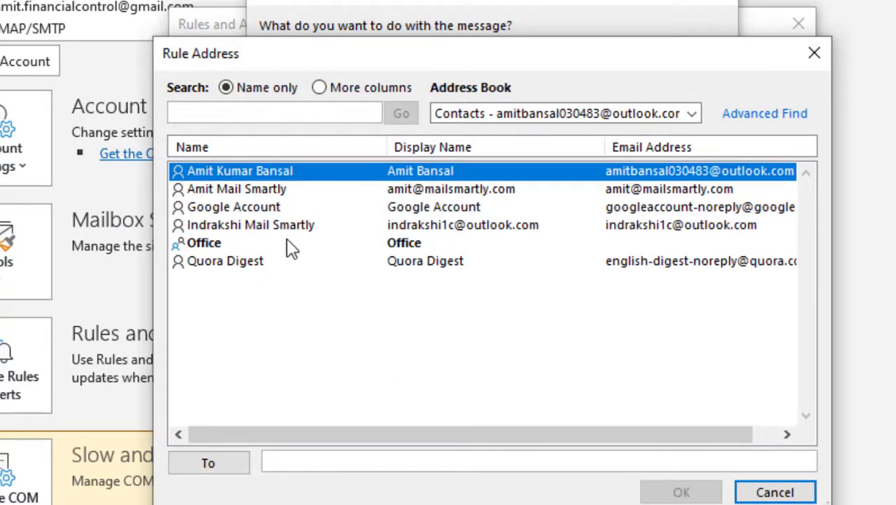
left_click(273, 194)
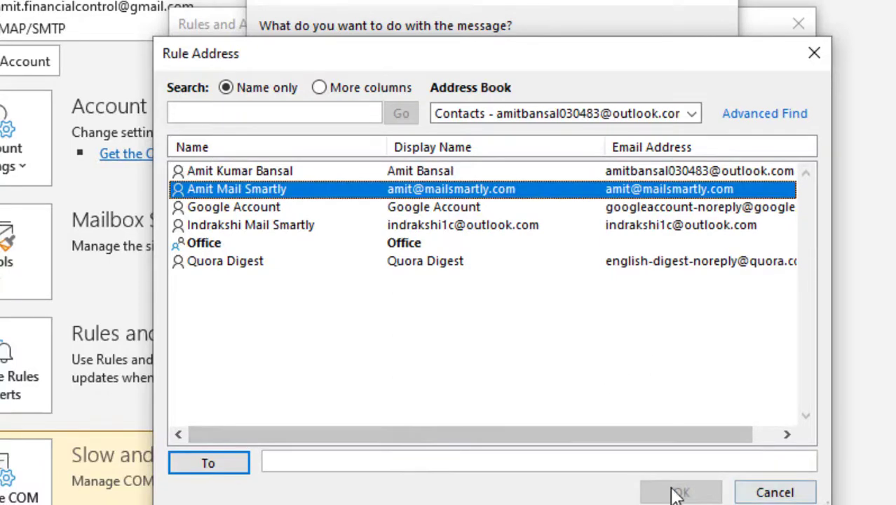
double_click(242, 197)
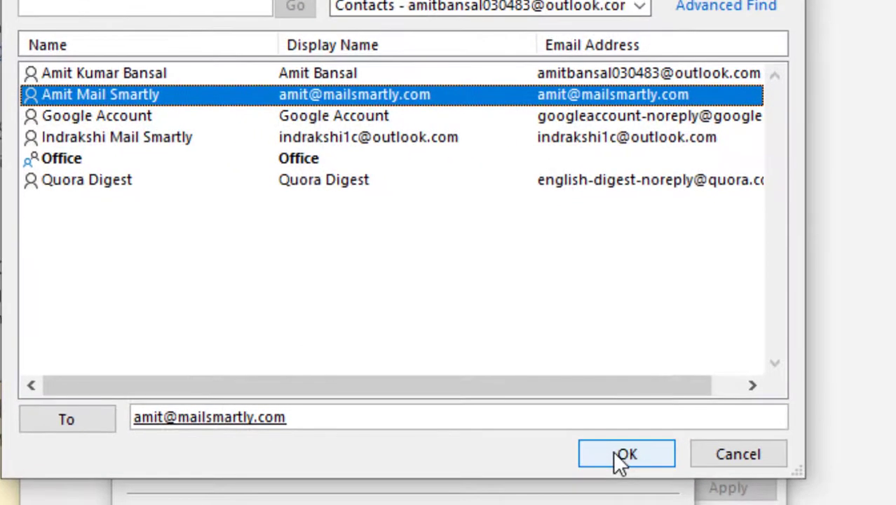
- Confirm the Cc recipient and continue to the exceptions page without adding any
left_click(677, 488)
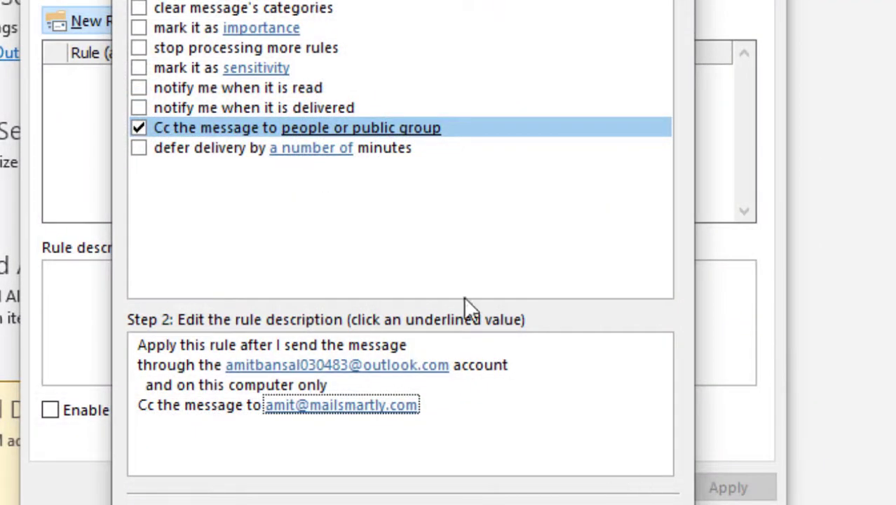
key("shift+Tab")
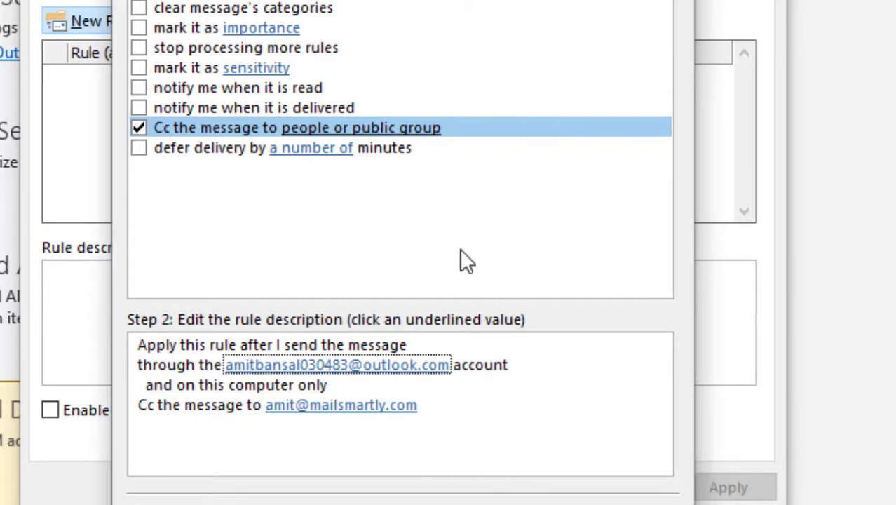
left_click(494, 435)
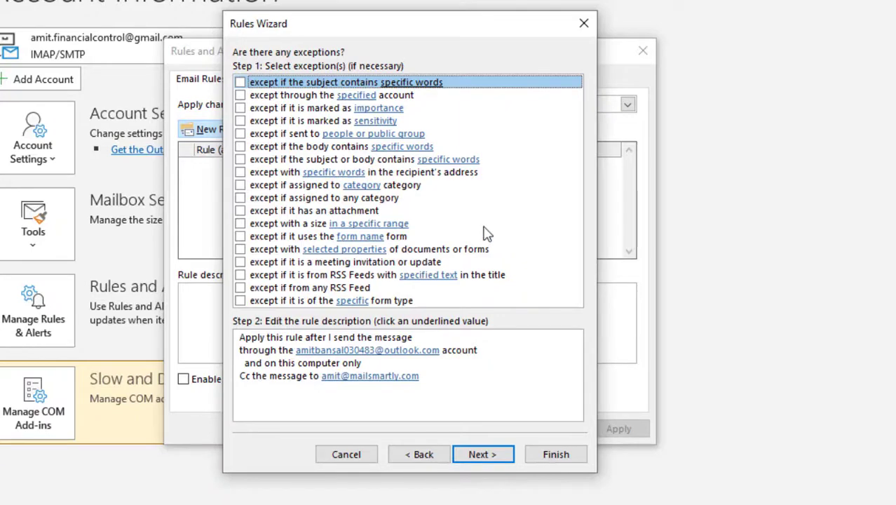
key("Tab")
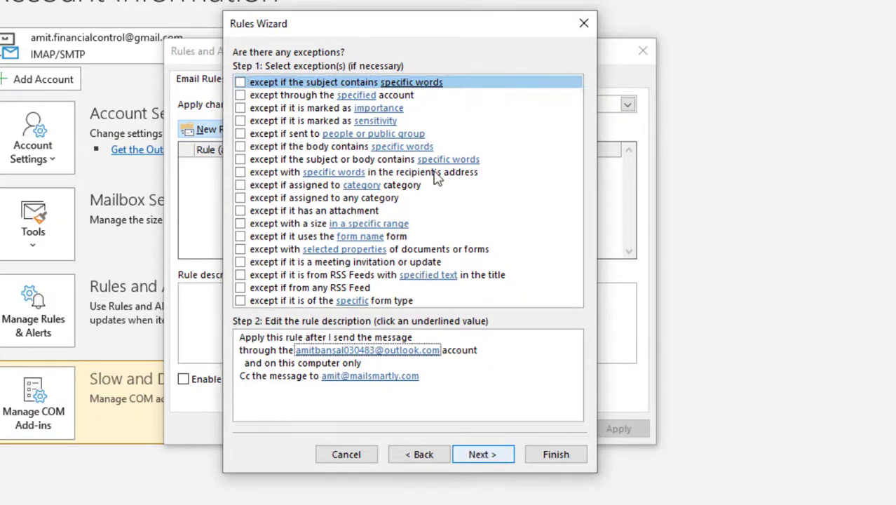
- Finish the rule with 'Run this rule now on messages already in Inbox' and 'Turn on this rule' checked
left_click(483, 454)
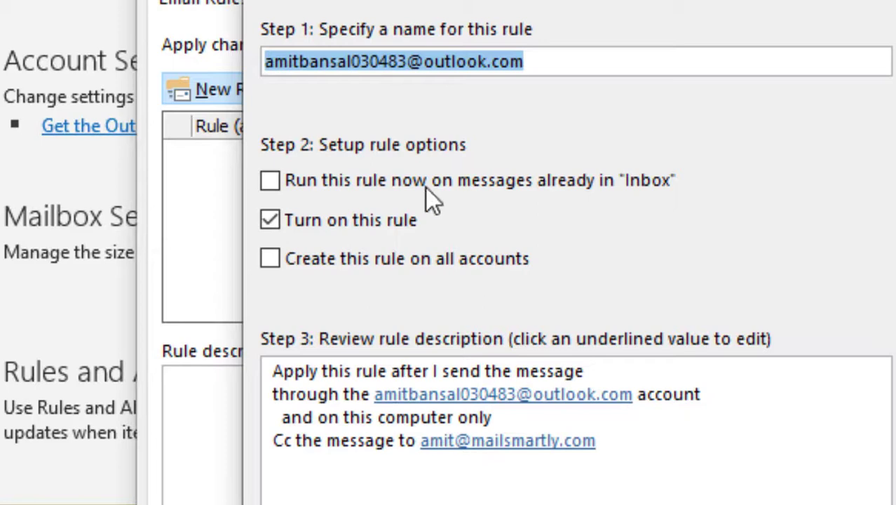
left_click(480, 483)
key("Tab")
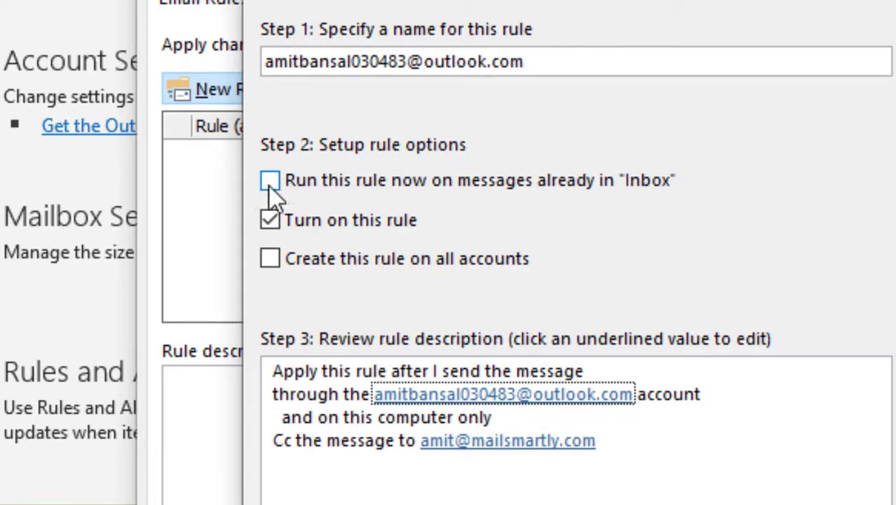
key("Tab")
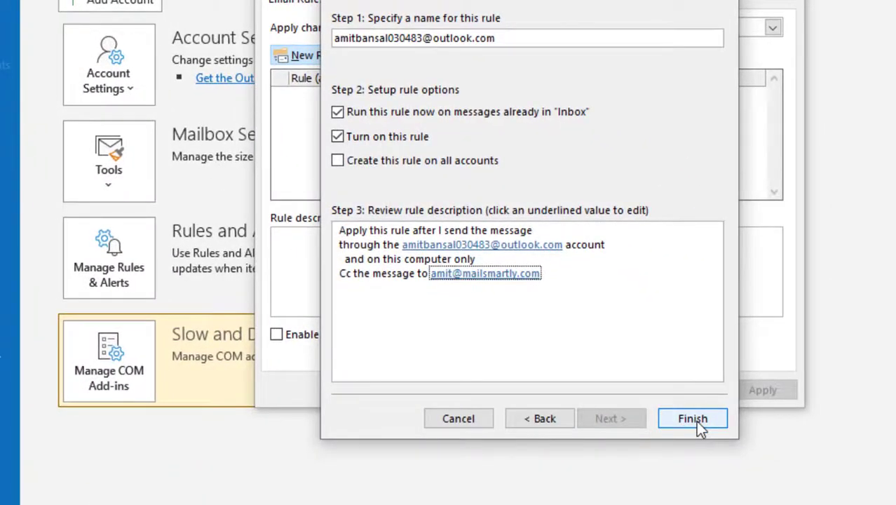
left_click(693, 419)
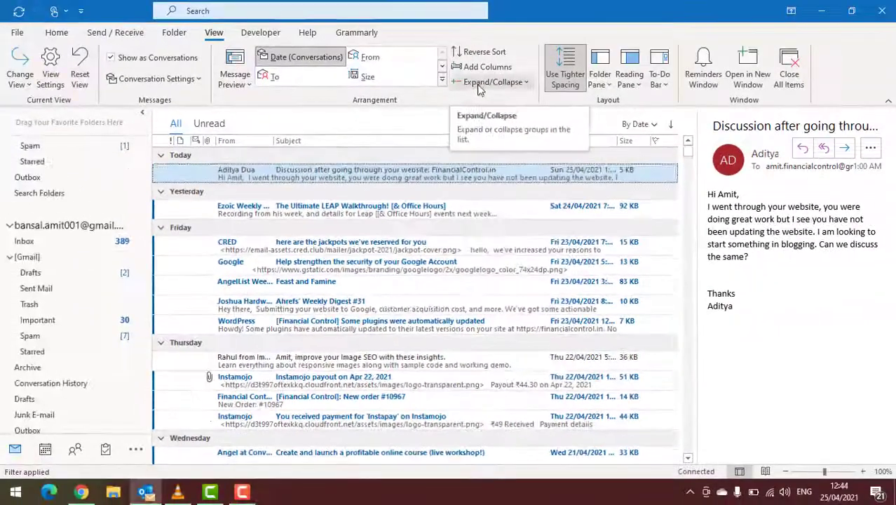
- Scroll down the message list after the rule finishes running
scroll(414, 302, "down", 5)
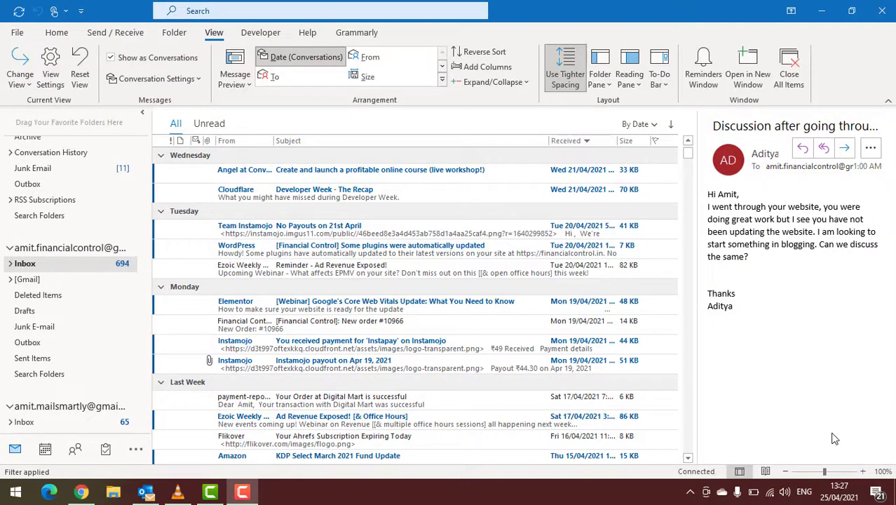